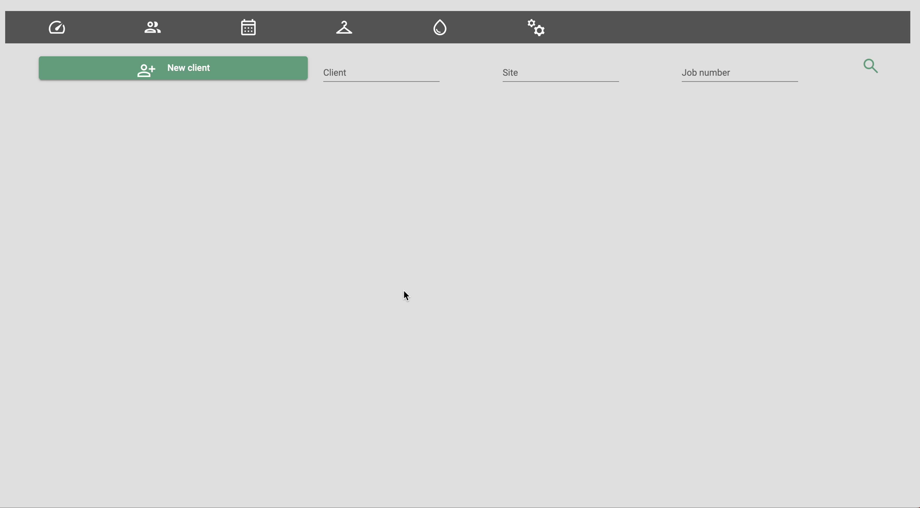
Step: Search clients for "rich" and open apartment 100 at the apartment-block site of Richards building PLC
{"action": "left_click", "coordinate": [356, 77]}
{"action": "left_click", "coordinate": [387, 100]}
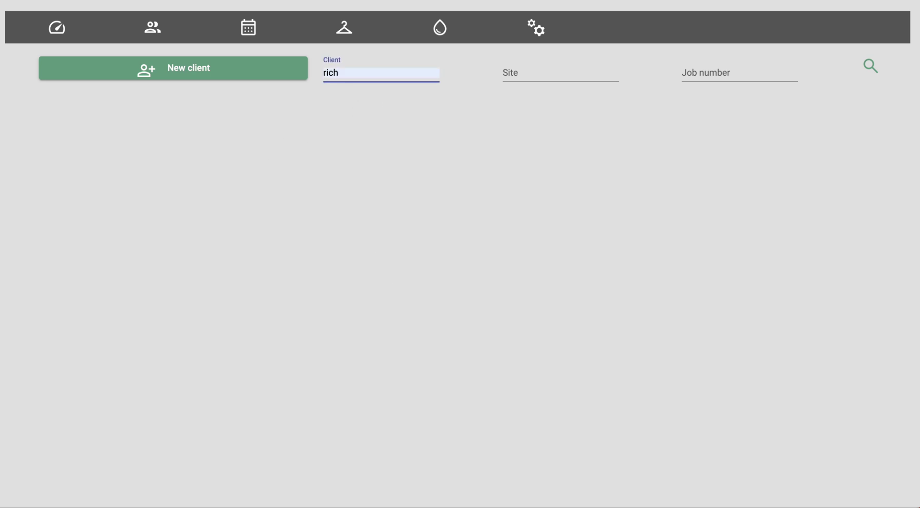
{"action": "left_click", "coordinate": [110, 202]}
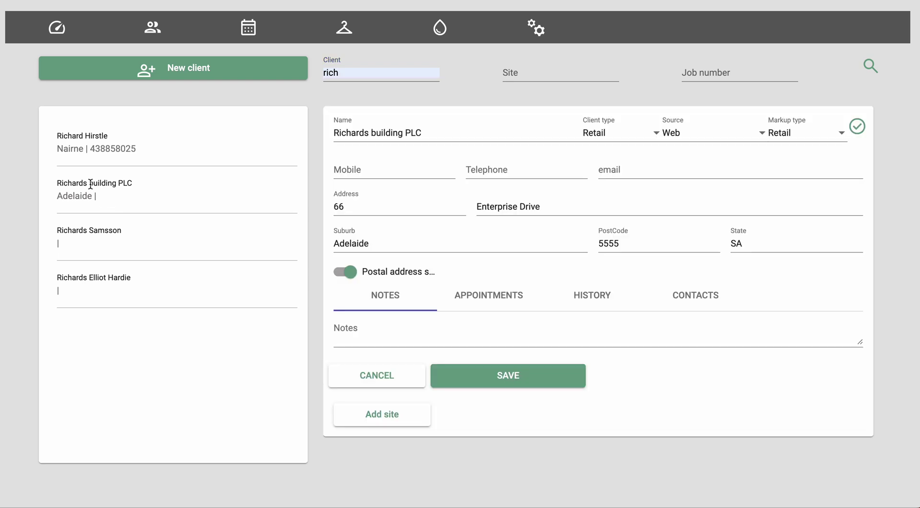
{"action": "left_click", "coordinate": [93, 158]}
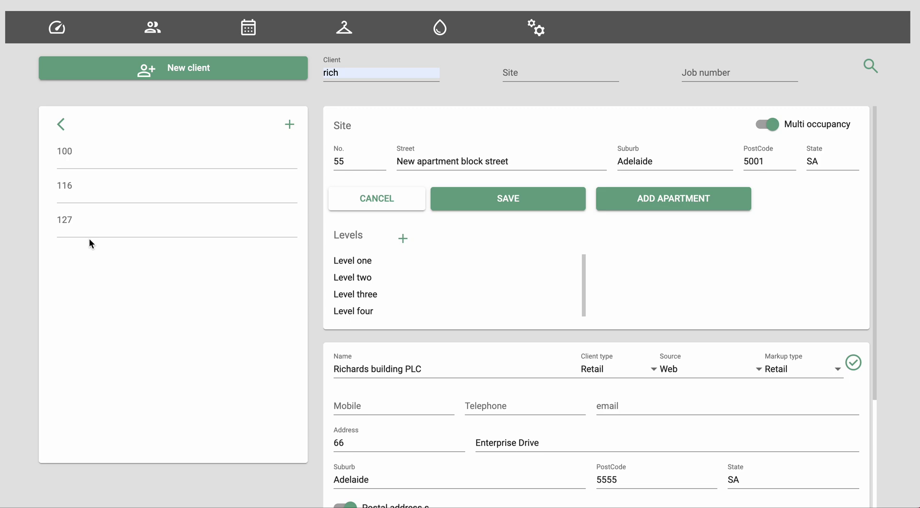
{"action": "left_click", "coordinate": [62, 151]}
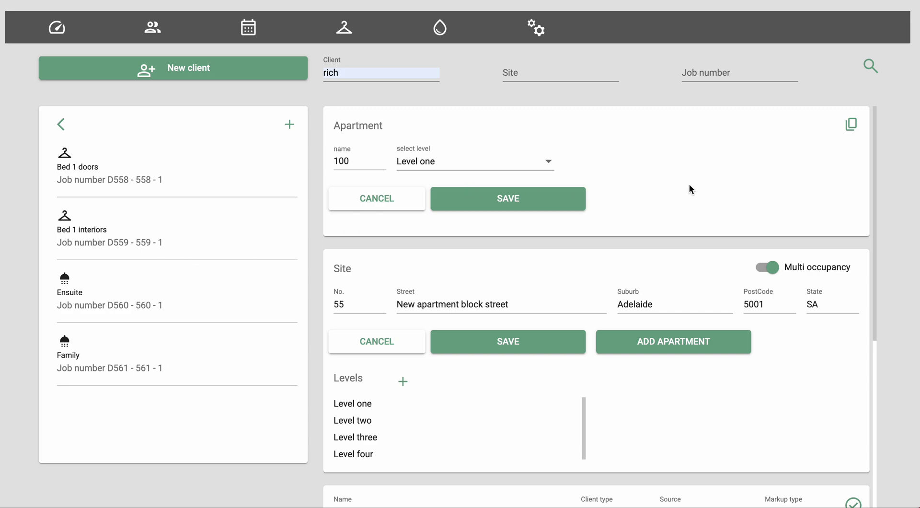
Step: Duplicate apartment 100 as apartment 200 on Level two, save it and review its copied items
{"action": "left_click", "coordinate": [850, 129]}
{"action": "left_click", "coordinate": [337, 163]}
{"action": "type", "text": "200"}
{"action": "left_click", "coordinate": [434, 166]}
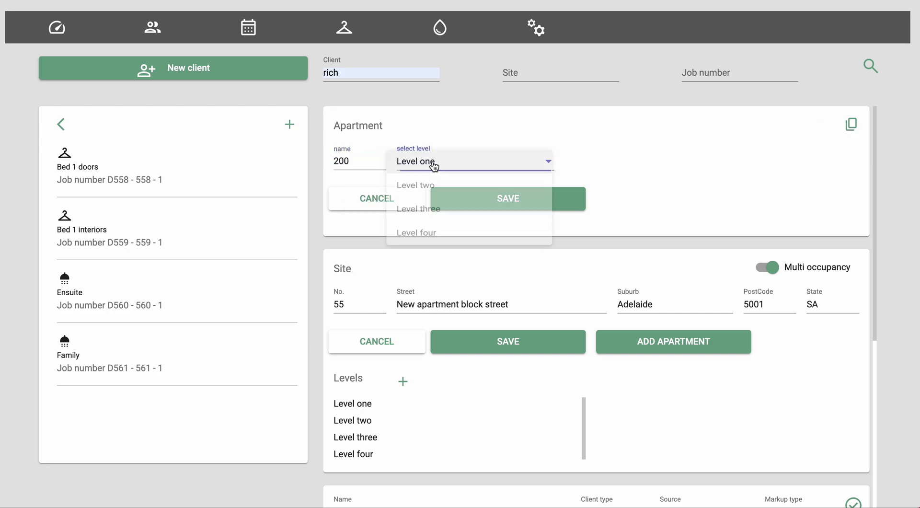
{"action": "left_click", "coordinate": [436, 186]}
{"action": "left_click", "coordinate": [496, 201]}
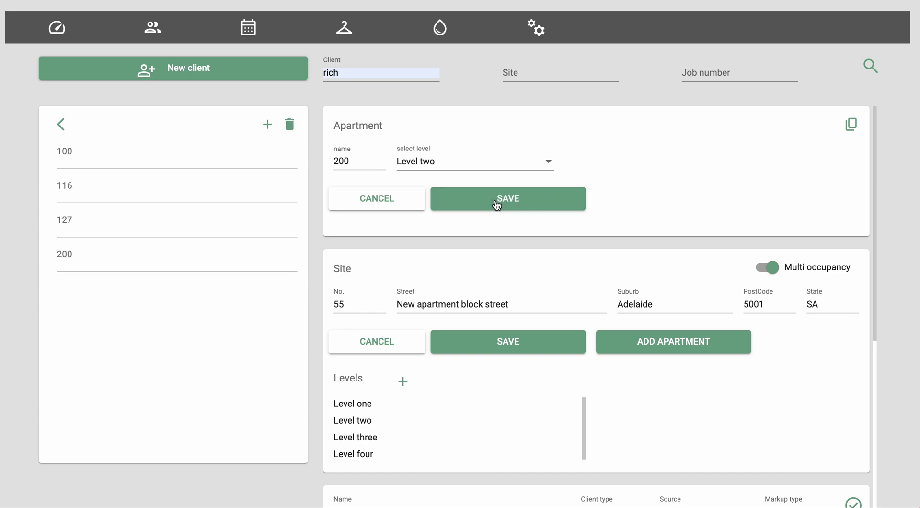
{"action": "left_click", "coordinate": [66, 256]}
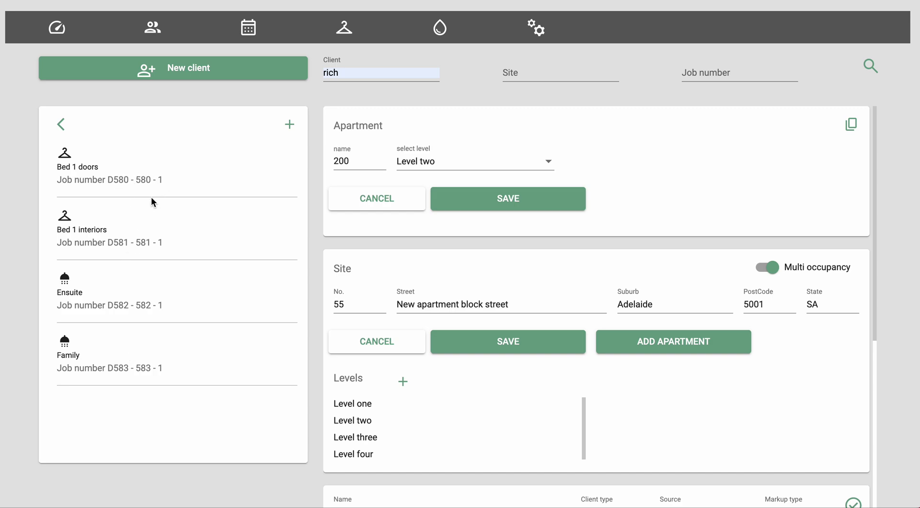
{"action": "left_click", "coordinate": [60, 126]}
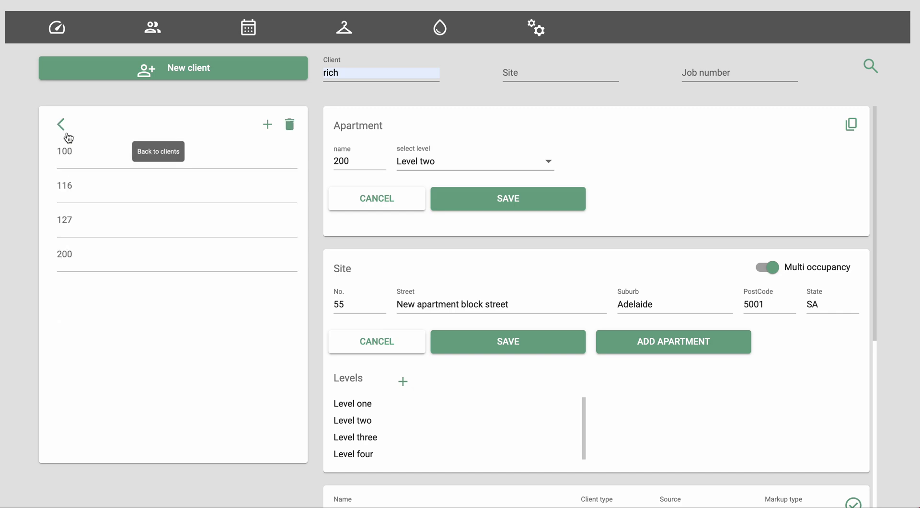
Step: Open the Bed 1 doors wardrobe design of apartment 100 and save it as check measured
{"action": "left_click", "coordinate": [110, 175]}
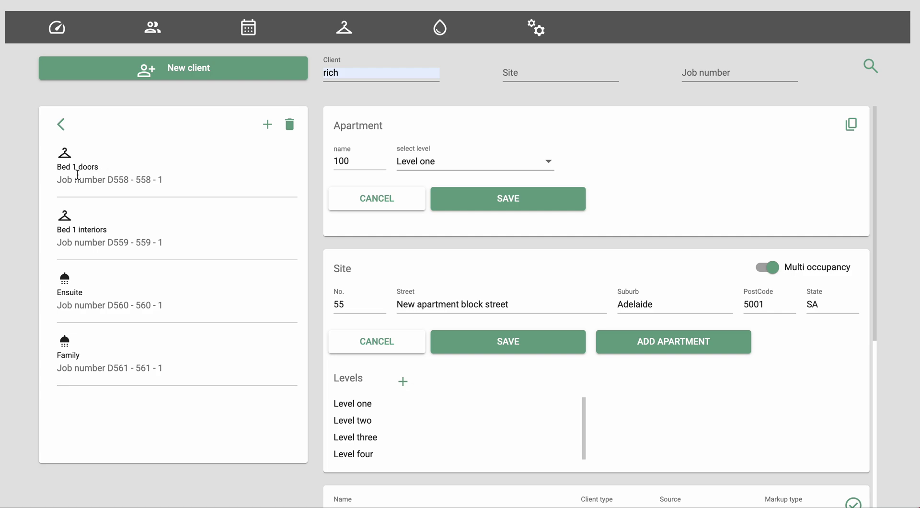
{"action": "left_click", "coordinate": [89, 175]}
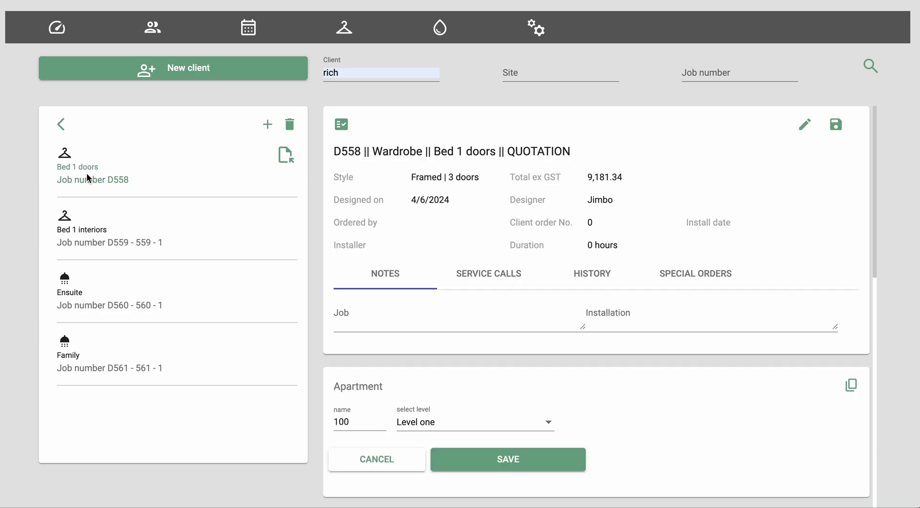
{"action": "left_click", "coordinate": [285, 157]}
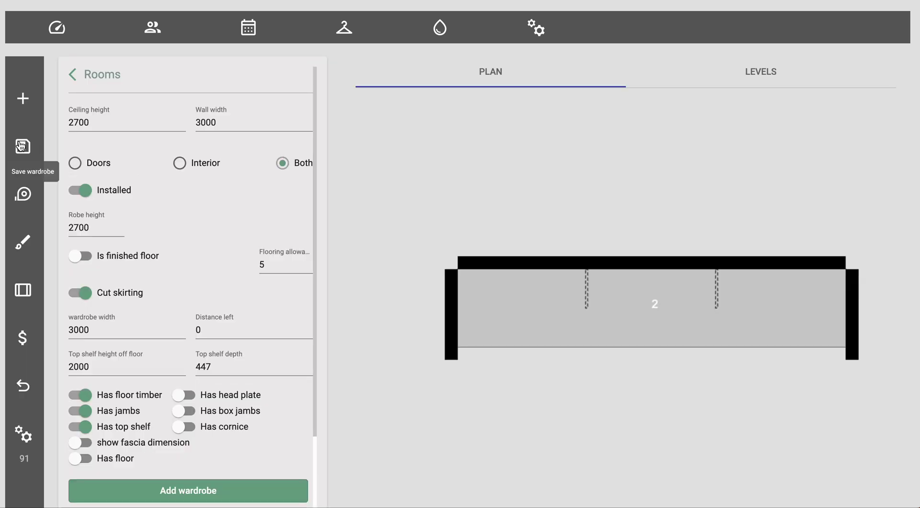
{"action": "left_click", "coordinate": [22, 146]}
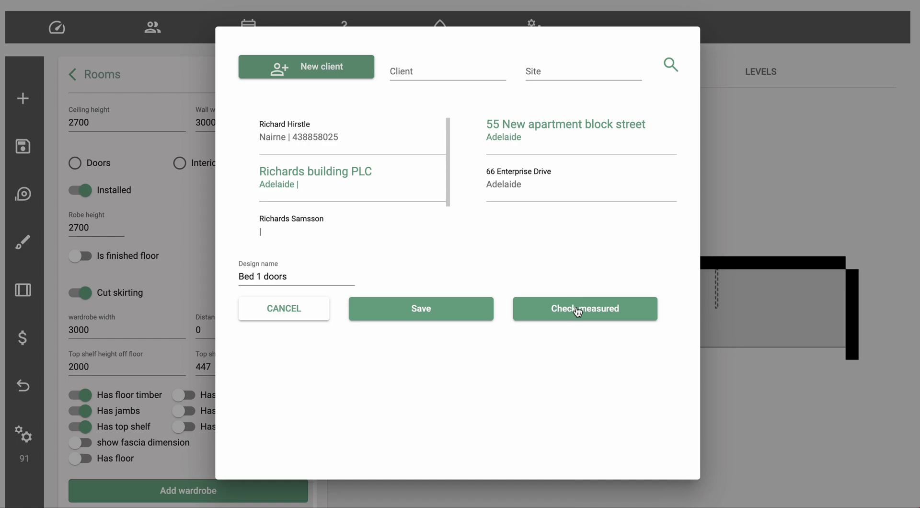
{"action": "left_click", "coordinate": [577, 310]}
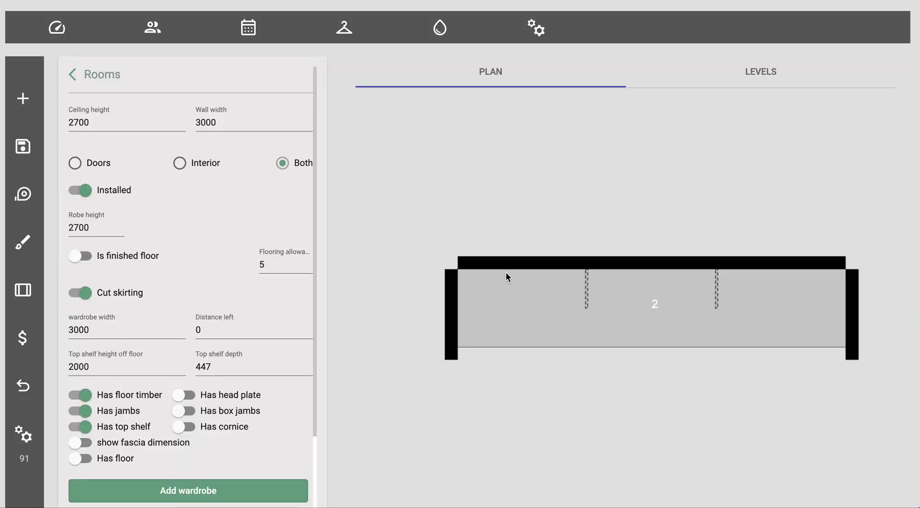
Step: Return to the client records and compare the job details of Bed 1 interiors and Bed 1 doors in apartment 100
{"action": "left_click", "coordinate": [153, 27]}
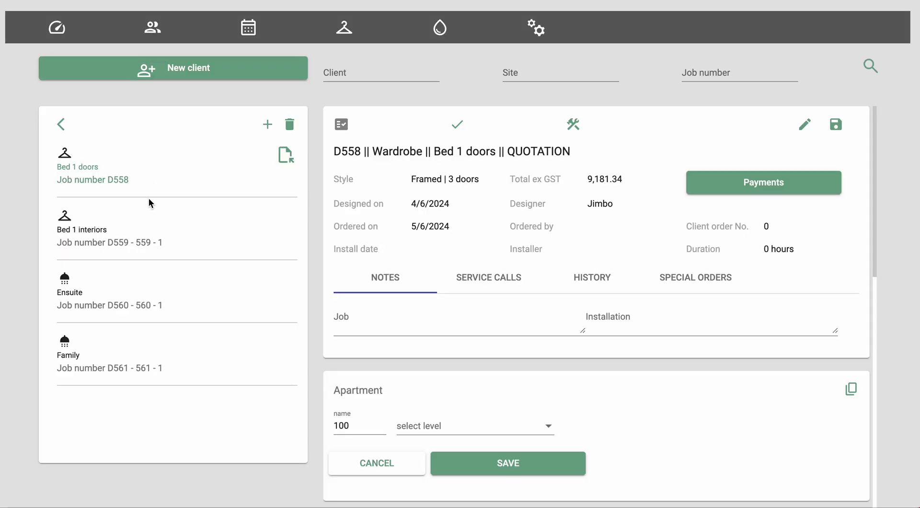
{"action": "left_click", "coordinate": [147, 230]}
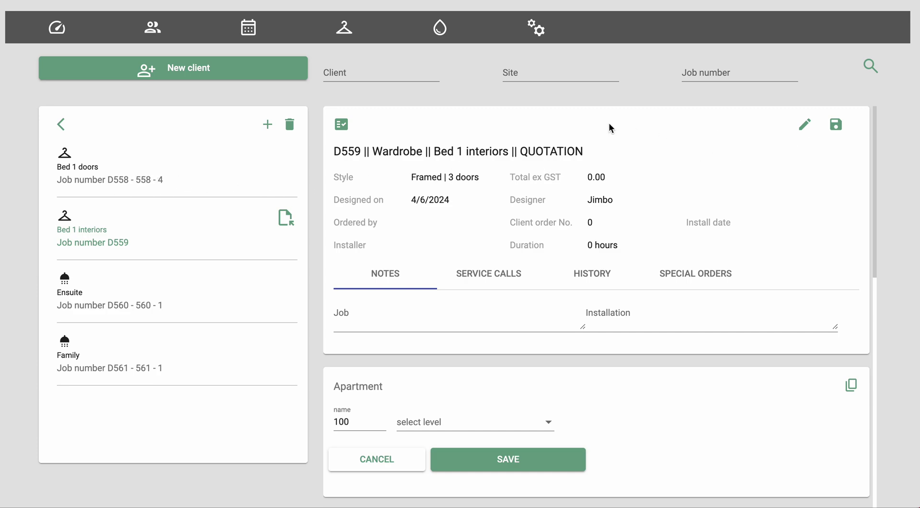
{"action": "left_click", "coordinate": [169, 174]}
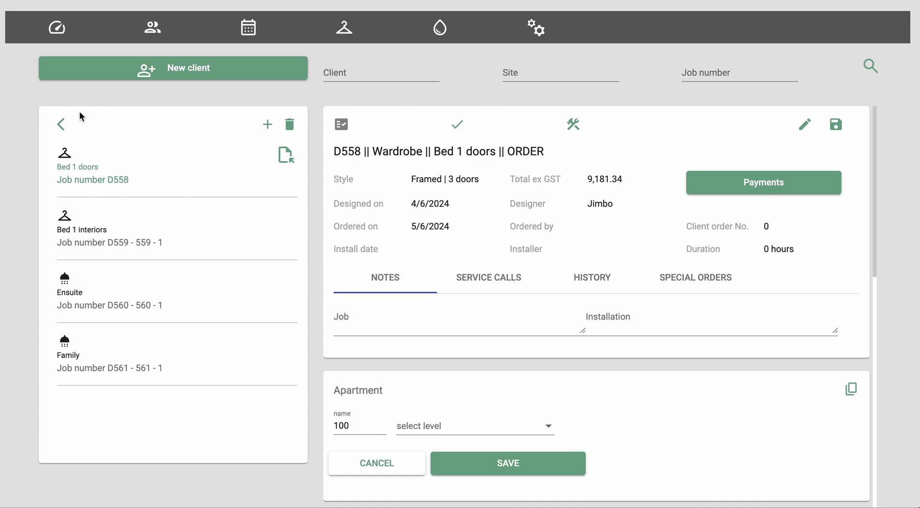
Step: On the dashboard, set the delivery date of apartment 100's Bed 1 doors wardrobe to 11 June 2024
{"action": "left_click", "coordinate": [58, 30]}
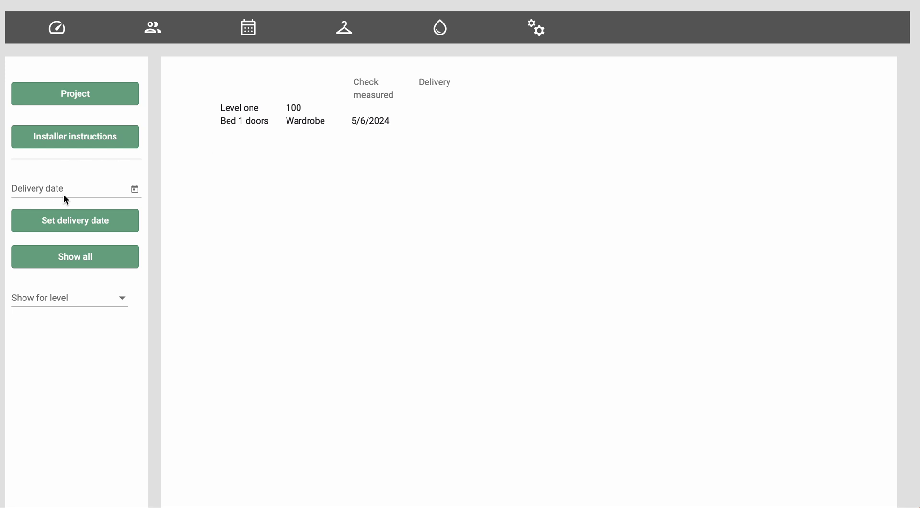
{"action": "left_click", "coordinate": [263, 116]}
{"action": "left_click", "coordinate": [133, 190]}
{"action": "left_click", "coordinate": [42, 317]}
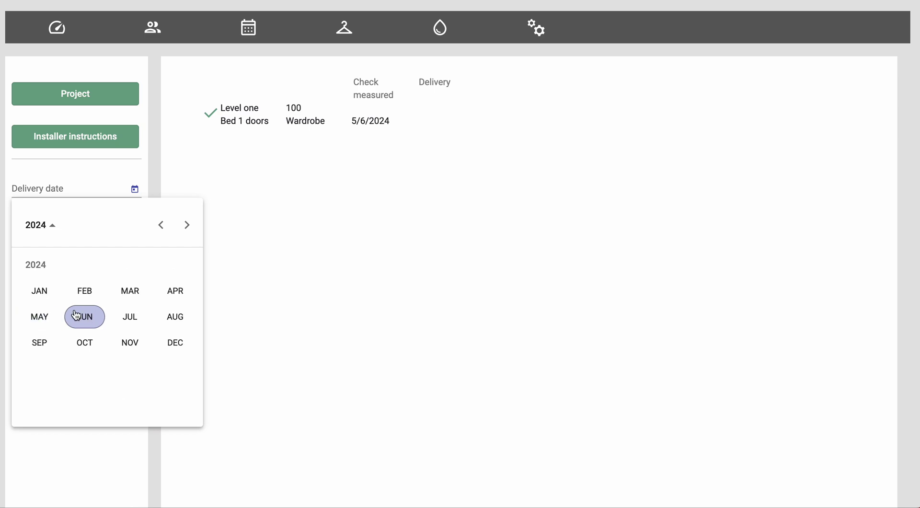
{"action": "left_click", "coordinate": [88, 319]}
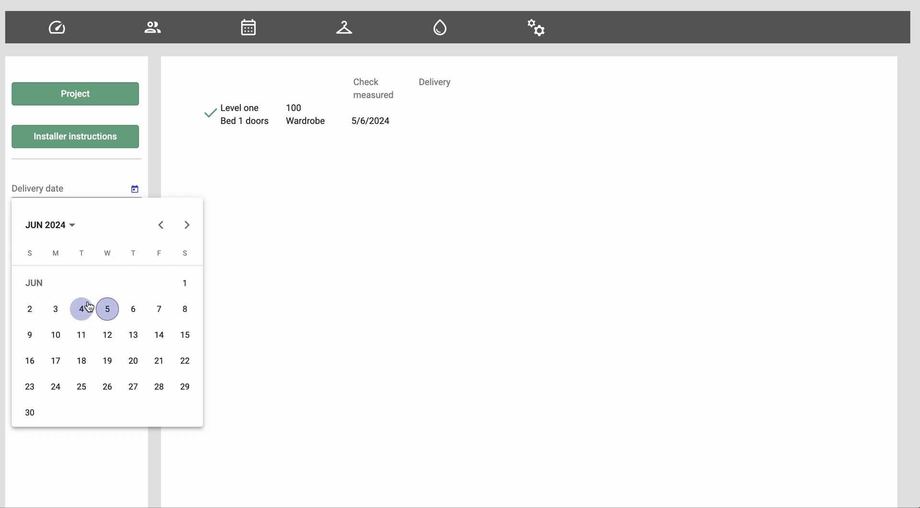
{"action": "left_click", "coordinate": [82, 335]}
{"action": "left_click", "coordinate": [75, 223]}
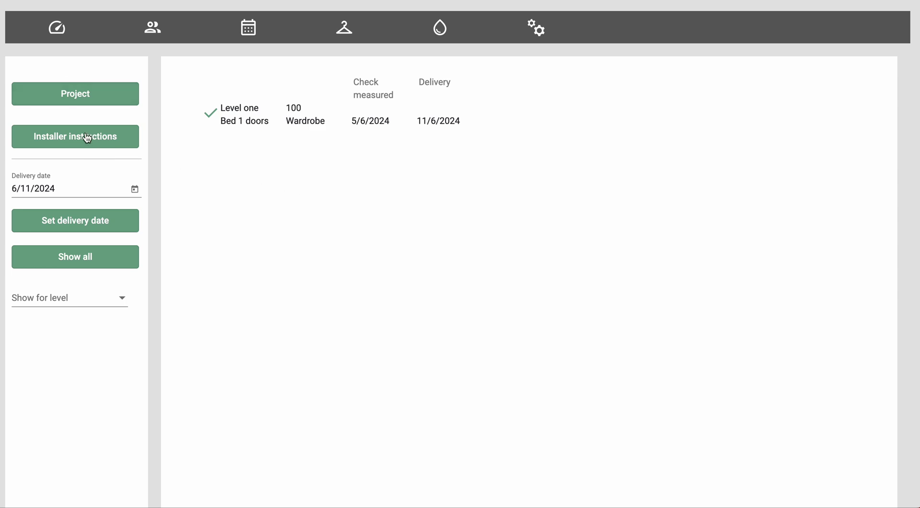
Step: Show the project overview for the client Richards building PLC and its apartment-block site
{"action": "left_click", "coordinate": [74, 98]}
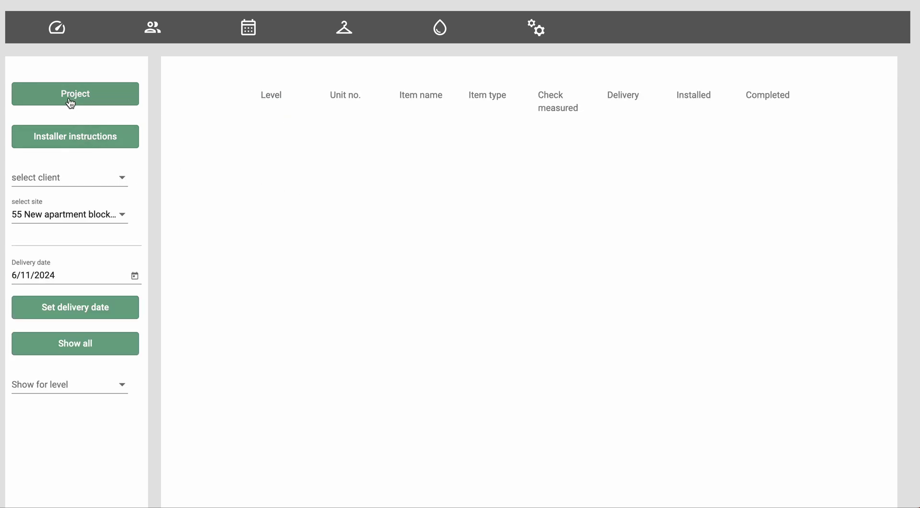
{"action": "left_click", "coordinate": [63, 176]}
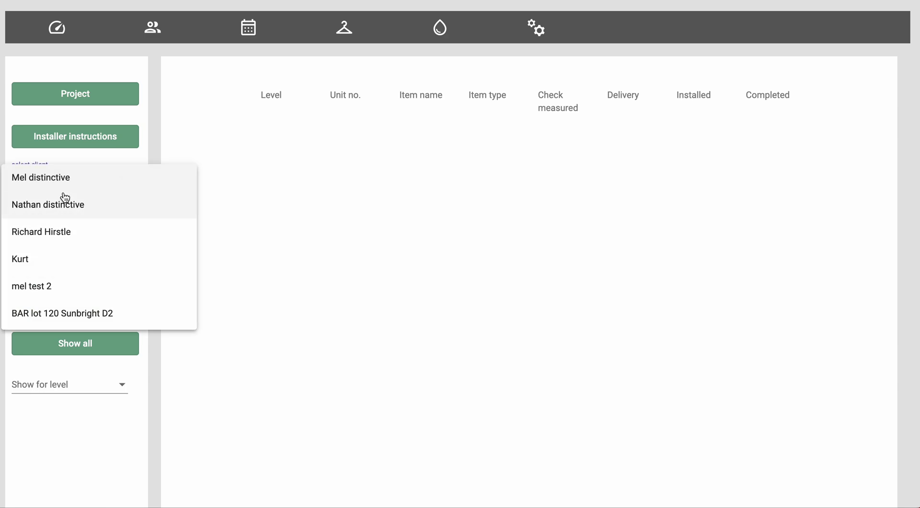
{"action": "scroll", "coordinate": [68, 276], "scroll_direction": "down", "scroll_amount": 2}
{"action": "left_click", "coordinate": [68, 288]}
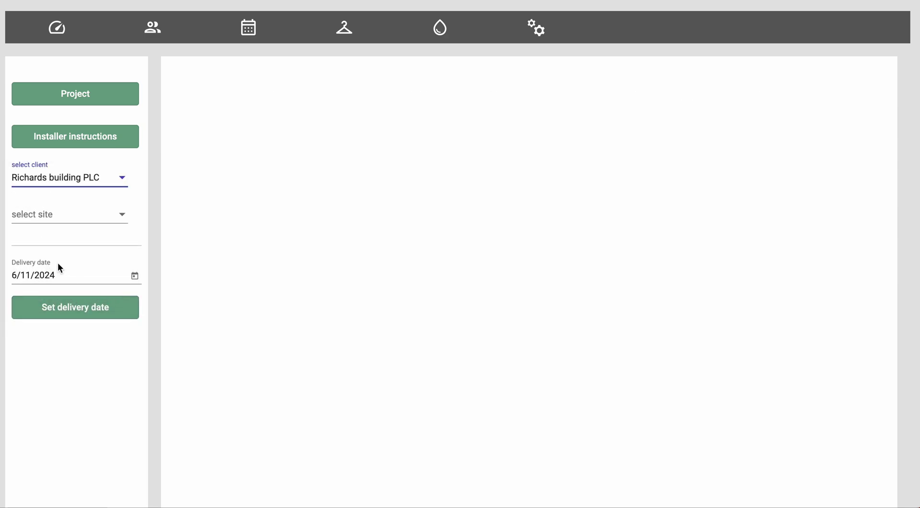
{"action": "left_click", "coordinate": [63, 218]}
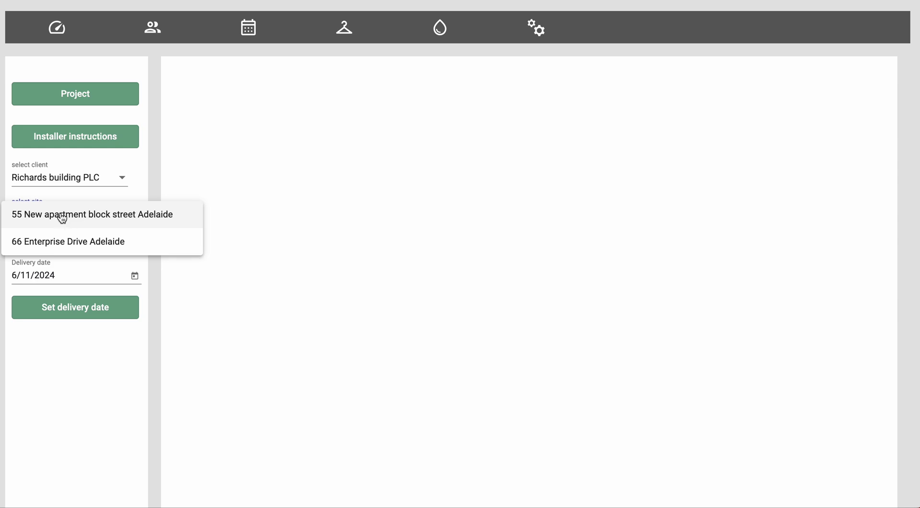
{"action": "left_click", "coordinate": [63, 217]}
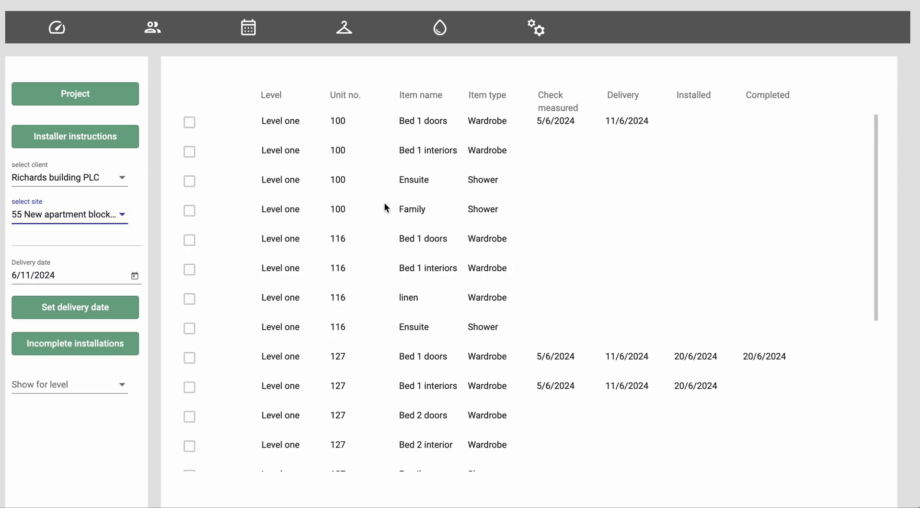
Step: Review the item progress dates across the project and view the installation note for apartment 127's Bed 1 interiors
{"action": "scroll", "coordinate": [384, 207], "scroll_direction": "down", "scroll_amount": 5}
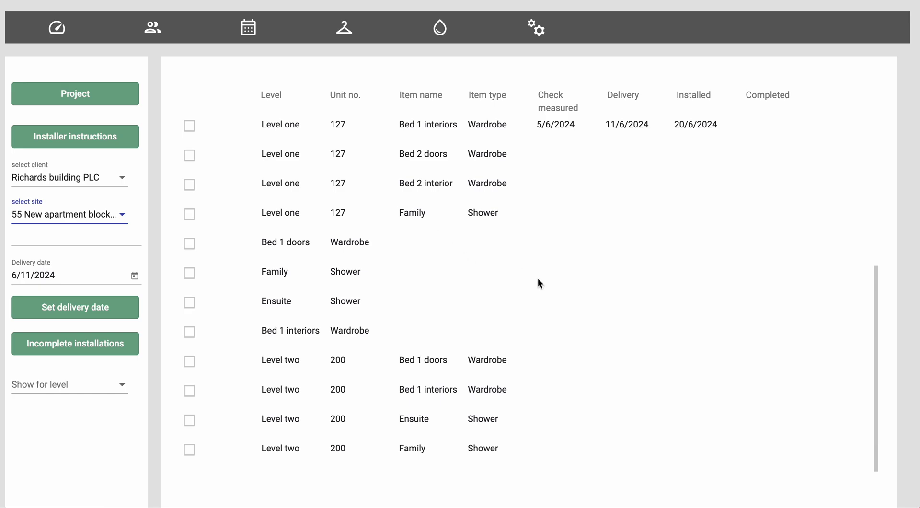
{"action": "scroll", "coordinate": [538, 279], "scroll_direction": "up", "scroll_amount": 5}
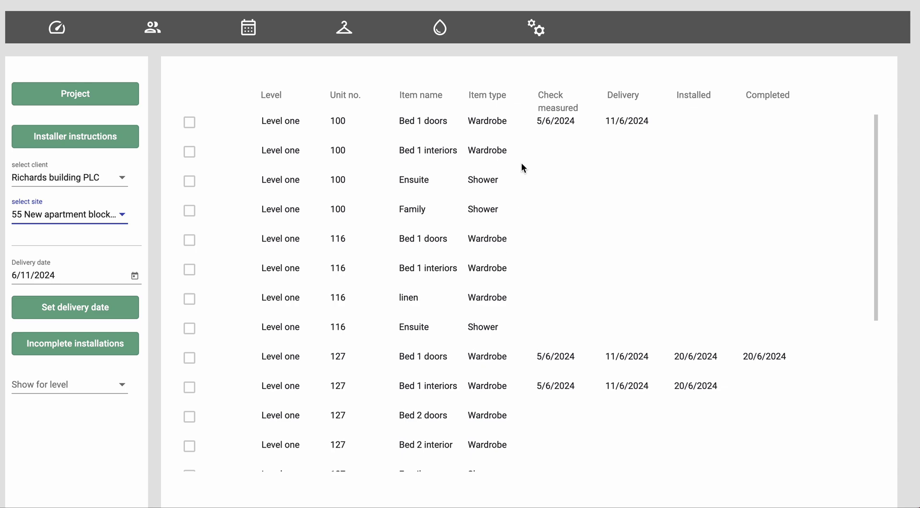
{"action": "scroll", "coordinate": [379, 293], "scroll_direction": "down", "scroll_amount": 3}
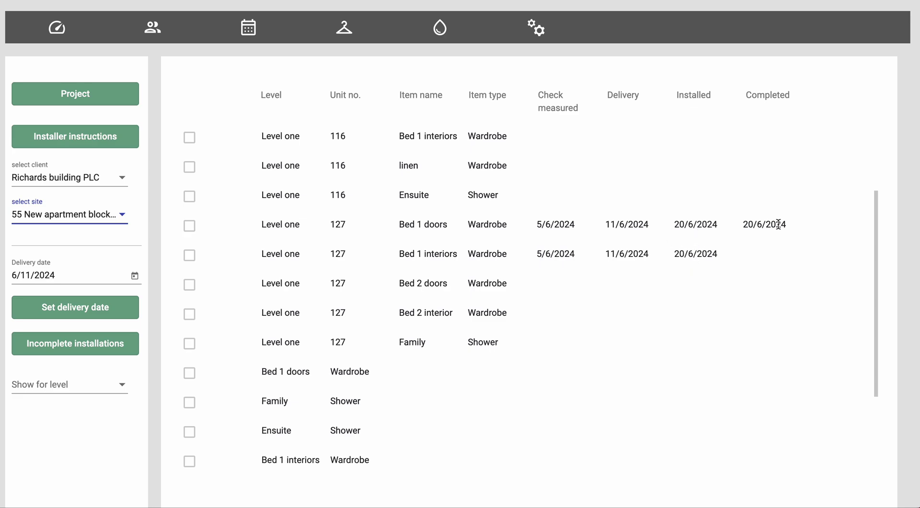
{"action": "left_click", "coordinate": [682, 253]}
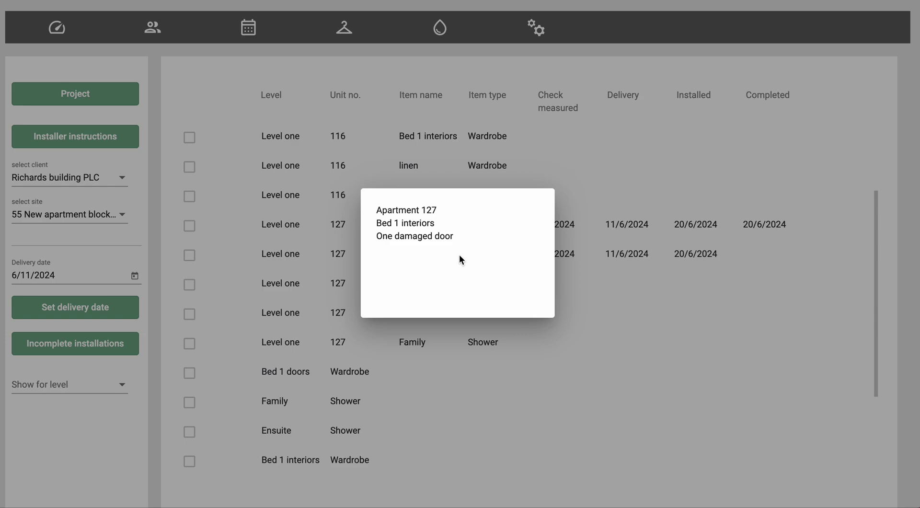
{"action": "key", "text": "Left"}
{"action": "key", "text": "Left"}
{"action": "key", "text": "Left"}
{"action": "left_click", "coordinate": [620, 313]}
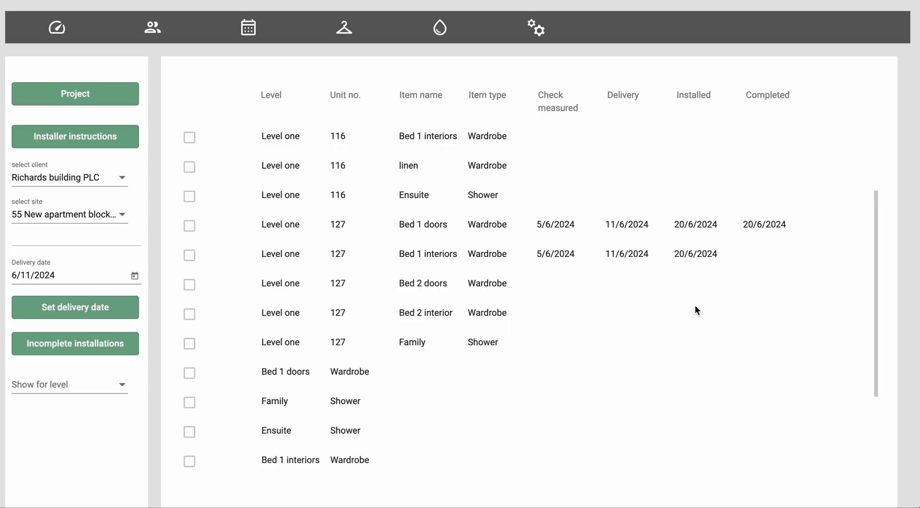
Step: Filter the project's item list to show only Level two
{"action": "scroll", "coordinate": [674, 306], "scroll_direction": "down", "scroll_amount": 3}
{"action": "scroll", "coordinate": [674, 309], "scroll_direction": "down", "scroll_amount": 1}
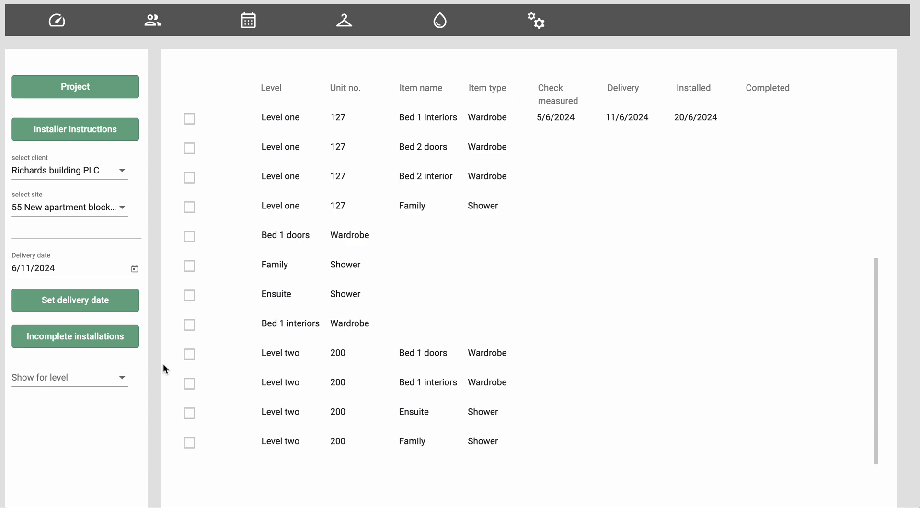
{"action": "left_click", "coordinate": [72, 380]}
{"action": "left_click", "coordinate": [48, 405]}
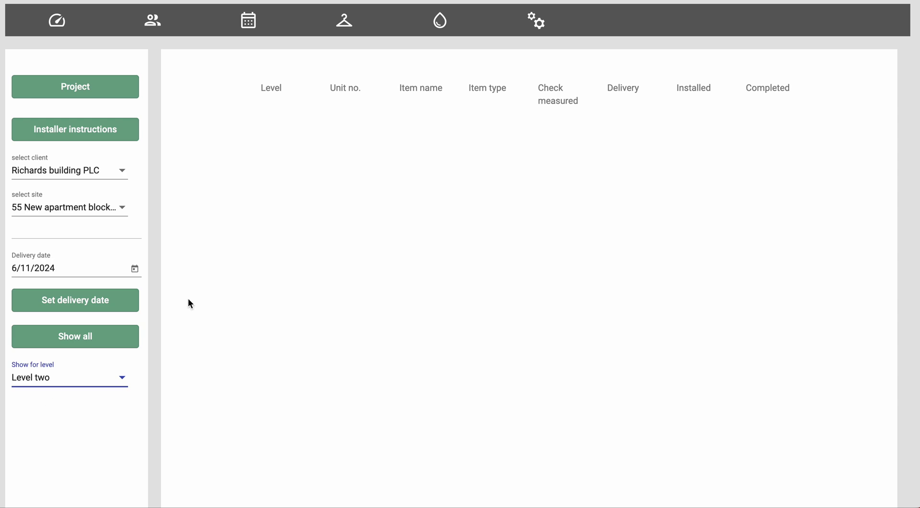
Step: Switch the level filter to Level one and look through the items of its apartments
{"action": "left_click", "coordinate": [64, 379]}
{"action": "left_click", "coordinate": [46, 354]}
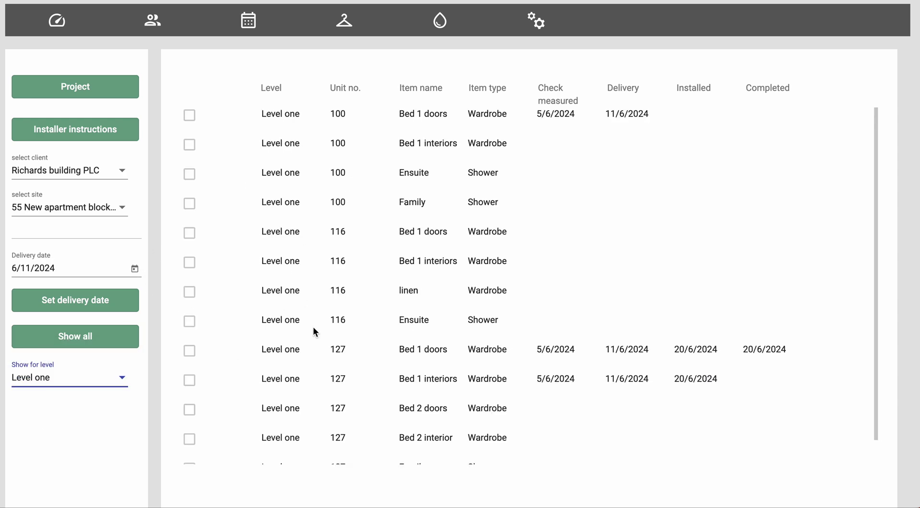
{"action": "scroll", "coordinate": [312, 326], "scroll_direction": "down", "scroll_amount": 1}
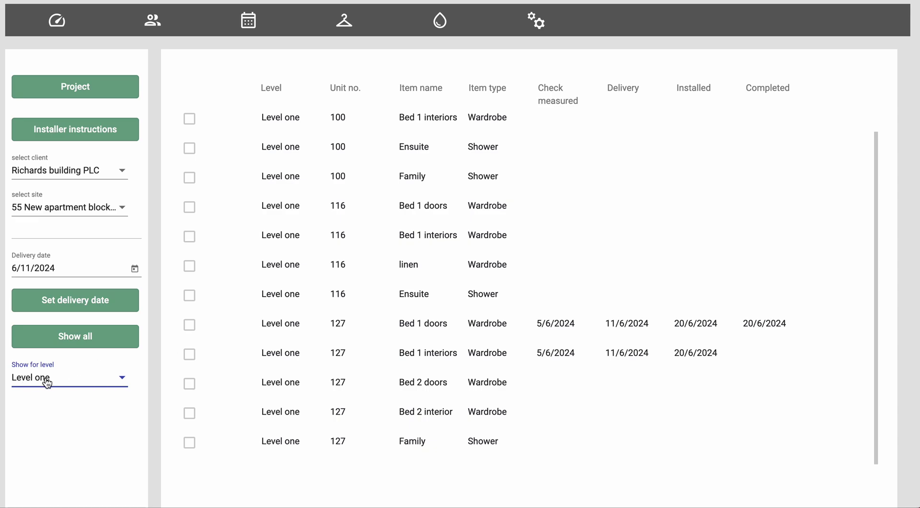
Step: Show the items for all levels and look through the full project list
{"action": "left_click", "coordinate": [50, 380]}
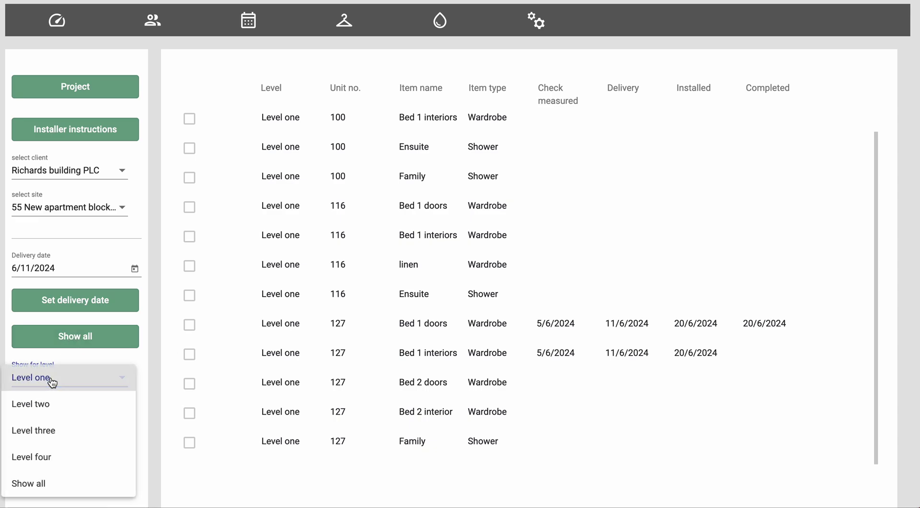
{"action": "left_click", "coordinate": [39, 482]}
{"action": "scroll", "coordinate": [351, 317], "scroll_direction": "down", "scroll_amount": 6}
{"action": "scroll", "coordinate": [350, 317], "scroll_direction": "down", "scroll_amount": 1}
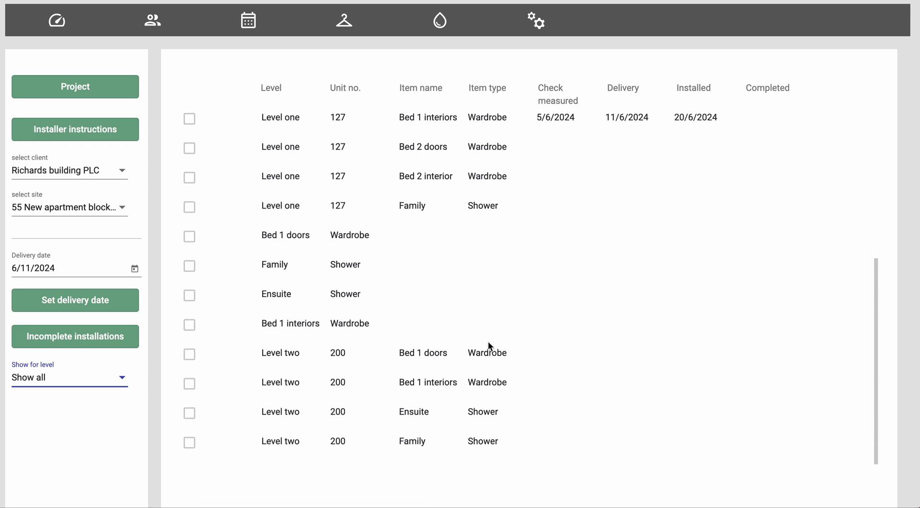
{"action": "scroll", "coordinate": [488, 342], "scroll_direction": "up", "scroll_amount": 5}
{"action": "scroll", "coordinate": [488, 343], "scroll_direction": "down", "scroll_amount": 3}
{"action": "scroll", "coordinate": [488, 343], "scroll_direction": "up", "scroll_amount": 3}
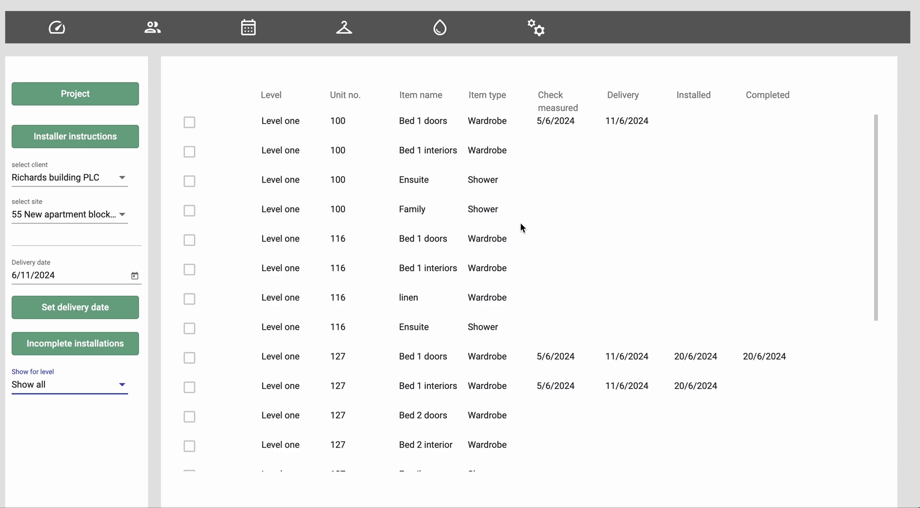
Step: Select the Bed 1 doors, Bed 1 interiors, Ensuite and Family items of apartment 100
{"action": "left_click", "coordinate": [189, 122]}
{"action": "left_click", "coordinate": [189, 152]}
{"action": "left_click", "coordinate": [189, 212]}
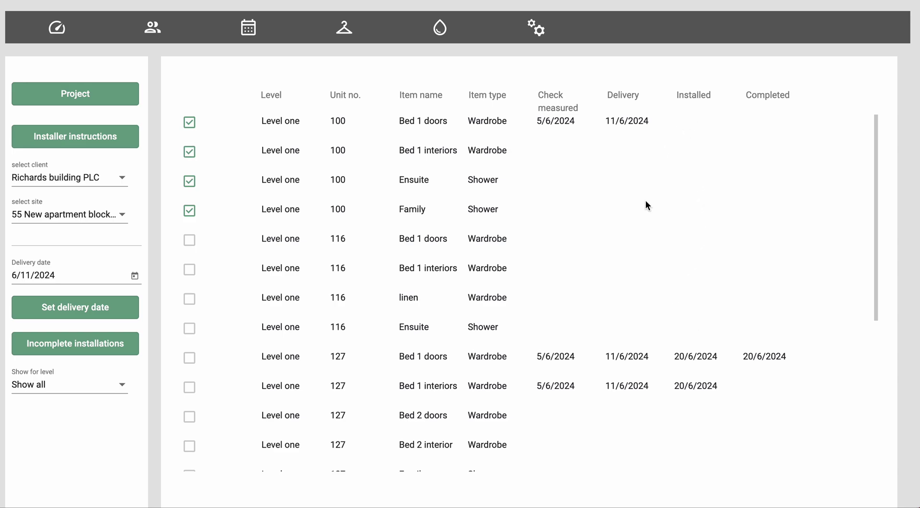
Step: Deselect all four items of apartment 100
{"action": "left_click", "coordinate": [190, 211]}
{"action": "left_click", "coordinate": [190, 181]}
{"action": "left_click", "coordinate": [189, 152]}
{"action": "left_click", "coordinate": [190, 123]}
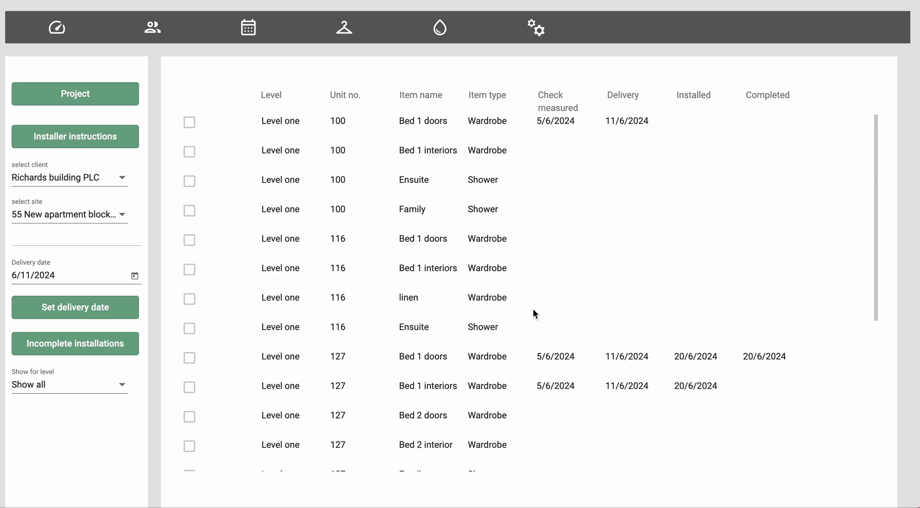
Step: Examine the check measured, delivery, installed and completed dates of the items across all levels
{"action": "scroll", "coordinate": [510, 311], "scroll_direction": "down", "scroll_amount": 5}
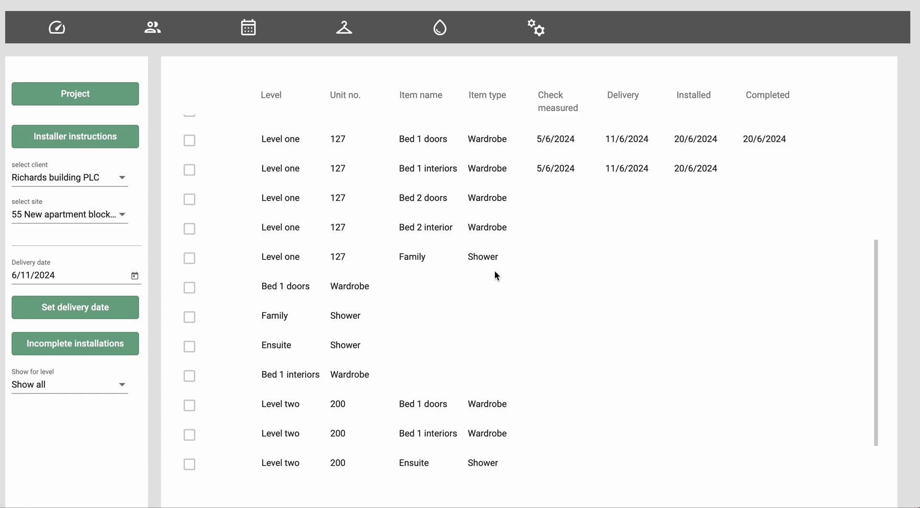
{"action": "scroll", "coordinate": [494, 268], "scroll_direction": "down", "scroll_amount": 1}
{"action": "scroll", "coordinate": [494, 267], "scroll_direction": "up", "scroll_amount": 5}
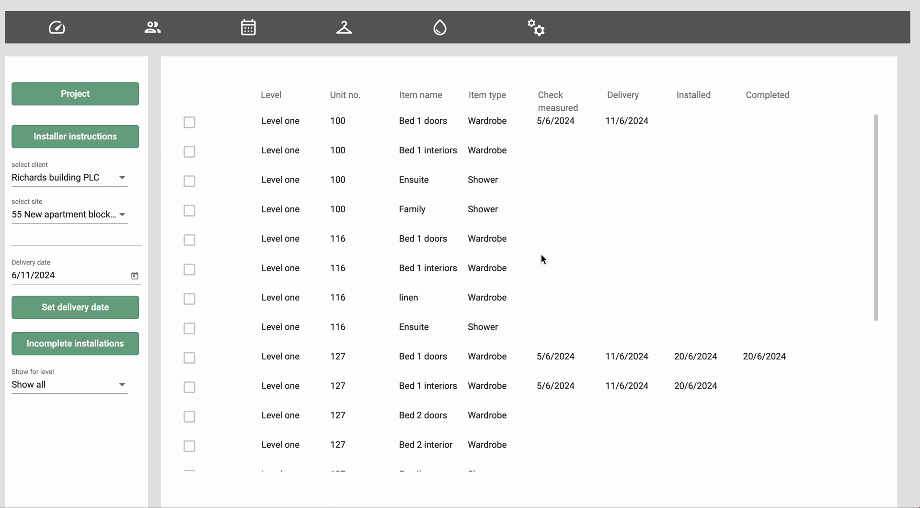
{"action": "scroll", "coordinate": [539, 257], "scroll_direction": "down", "scroll_amount": 5}
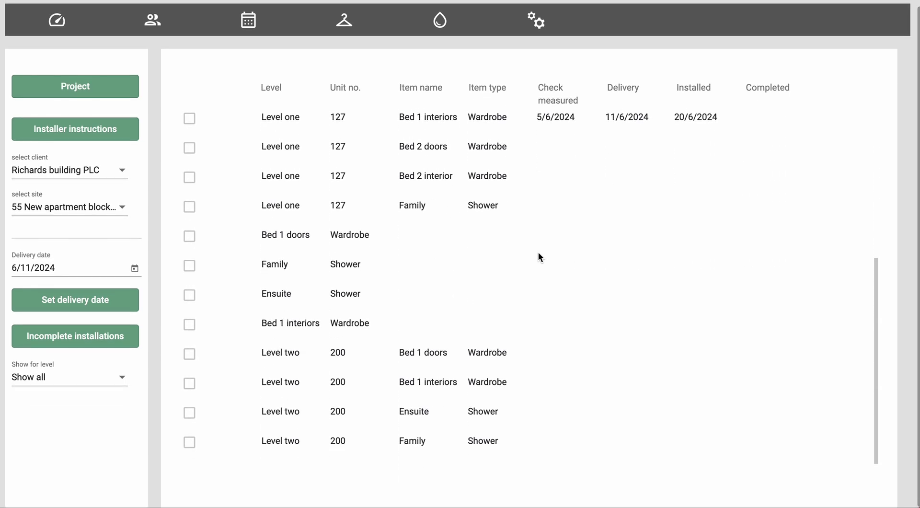
{"action": "scroll", "coordinate": [540, 253], "scroll_direction": "up", "scroll_amount": 5}
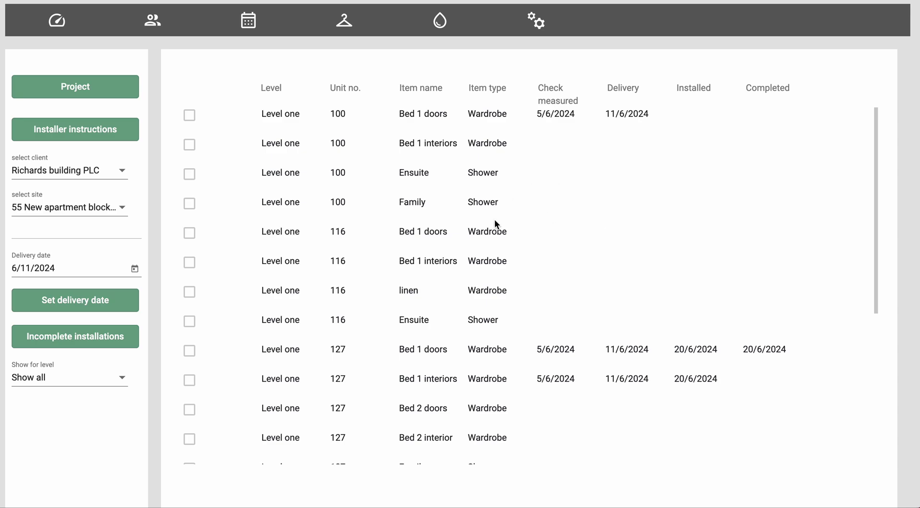
{"action": "scroll", "coordinate": [494, 290], "scroll_direction": "up", "scroll_amount": 1}
{"action": "scroll", "coordinate": [492, 293], "scroll_direction": "down", "scroll_amount": 5}
{"action": "scroll", "coordinate": [492, 292], "scroll_direction": "up", "scroll_amount": 5}
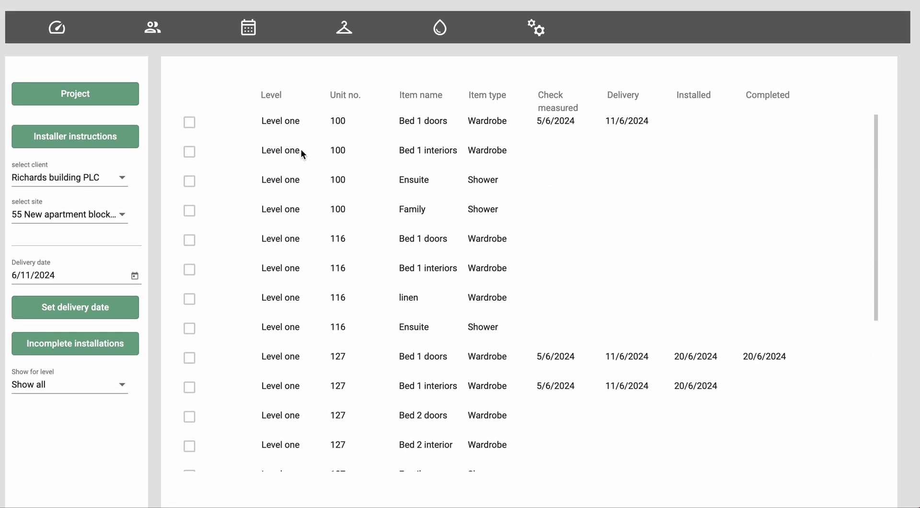